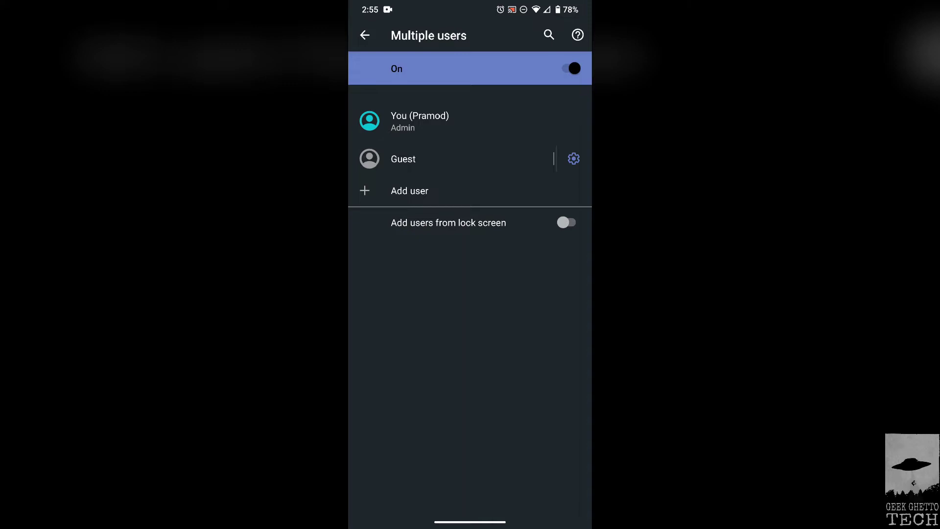
# - Expand full quick settings and review the user list showing the owner, Guest and add-user option
pyautogui.moveTo(470, 521); pyautogui.dragTo(470, 343)
pyautogui.moveTo(470, 5); pyautogui.dragTo(470, 221)
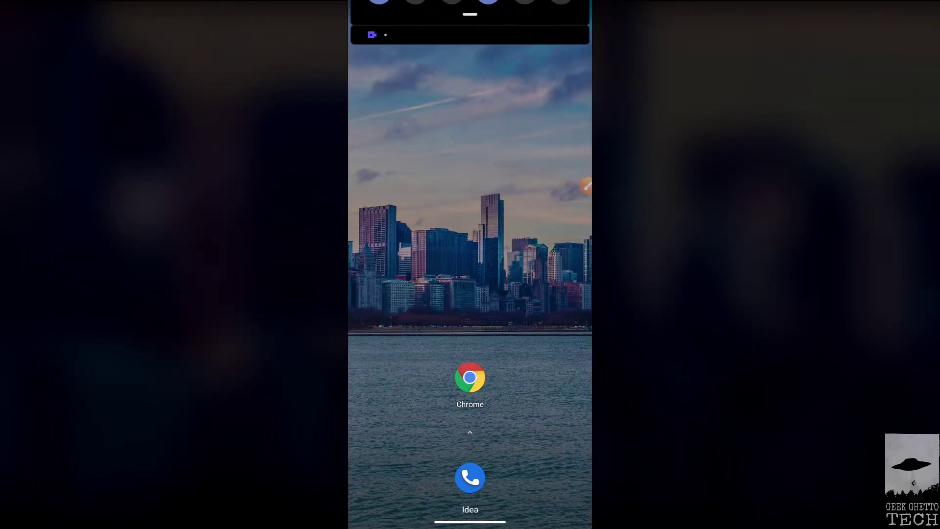
pyautogui.moveTo(470, 98); pyautogui.dragTo(470, 342)
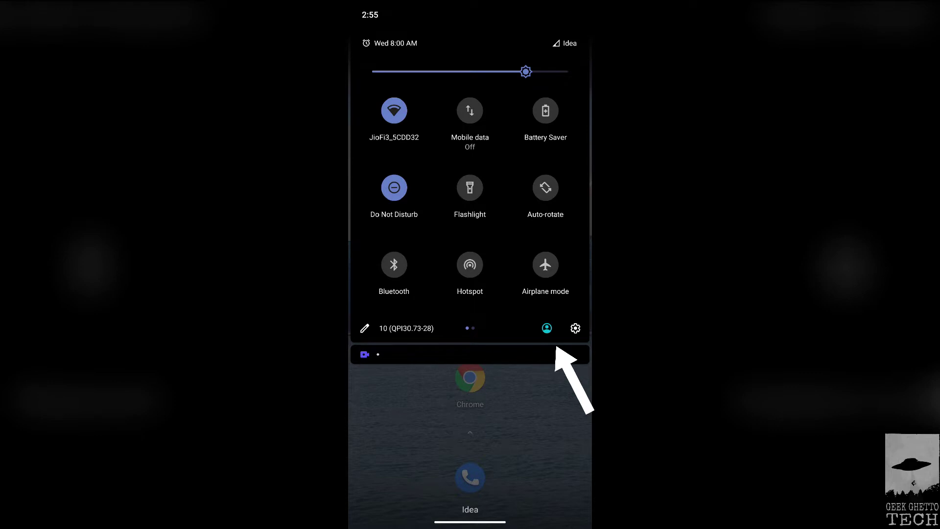
pyautogui.click(547, 328)
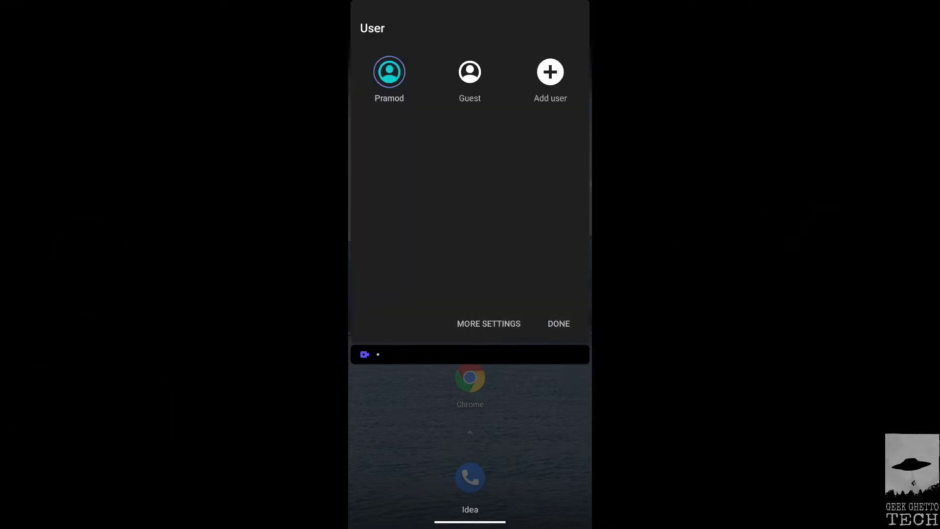
pyautogui.click(559, 324)
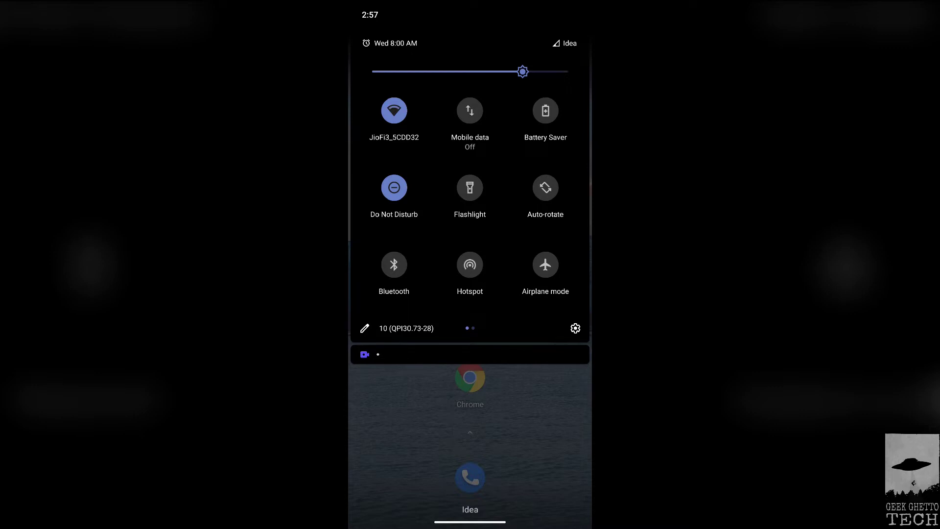
# - Go to System > Advanced > Multiple users in Settings
pyautogui.click(575, 329)
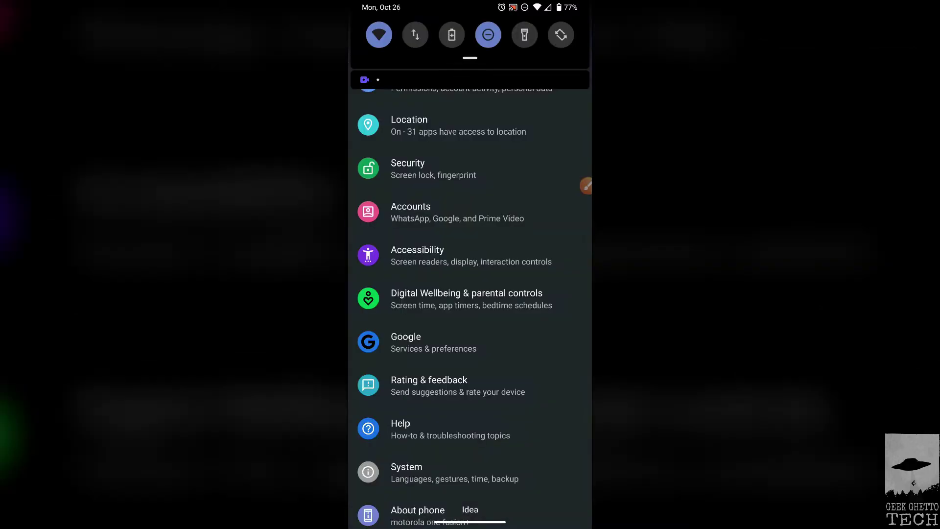
pyautogui.scroll(-2, 471, 264)
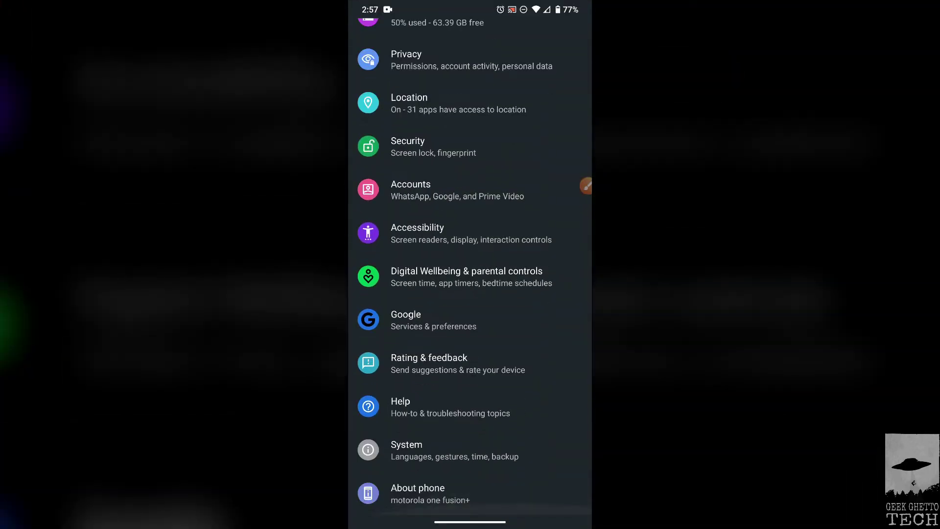
pyautogui.click(455, 449)
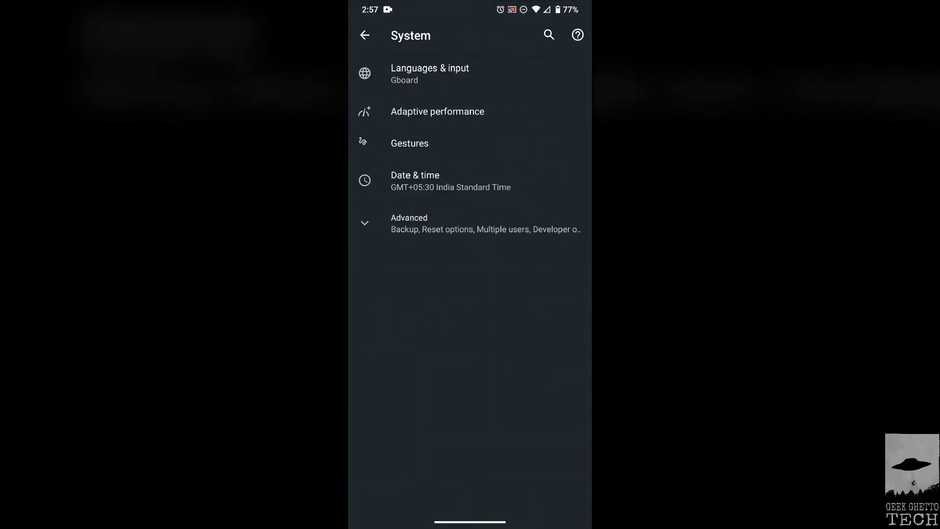
pyautogui.click(441, 224)
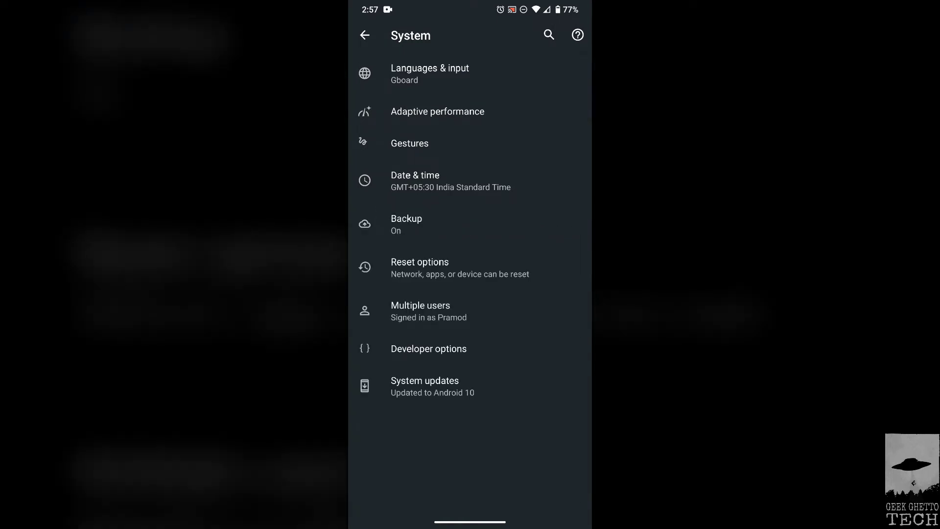
pyautogui.click(422, 311)
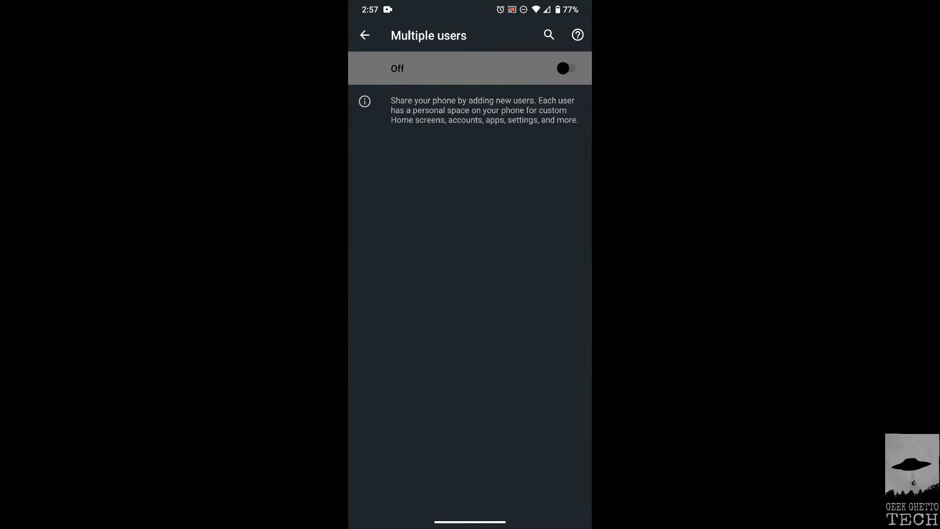
# - Turn Multiple users on, then switch to the Guest profile from quick settings
pyautogui.click(566, 68)
pyautogui.moveTo(471, 3); pyautogui.dragTo(470, 343)
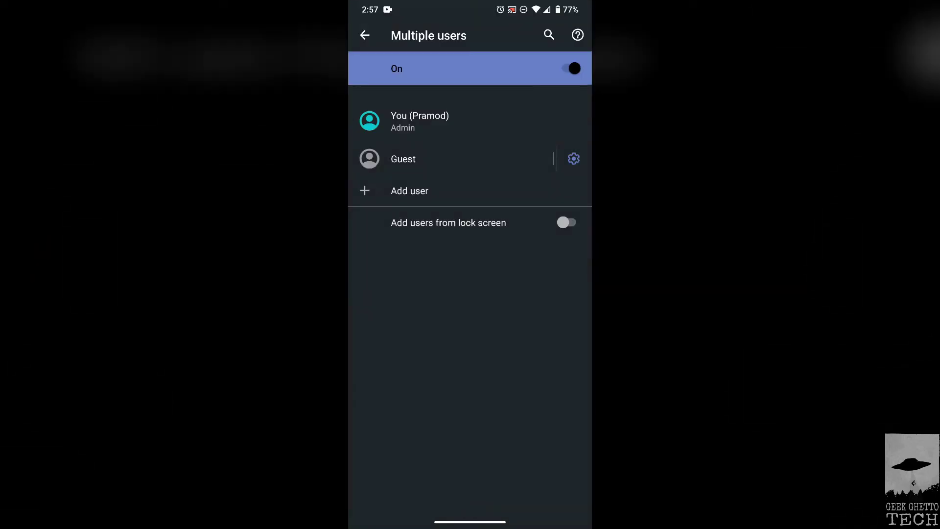
pyautogui.click(403, 159)
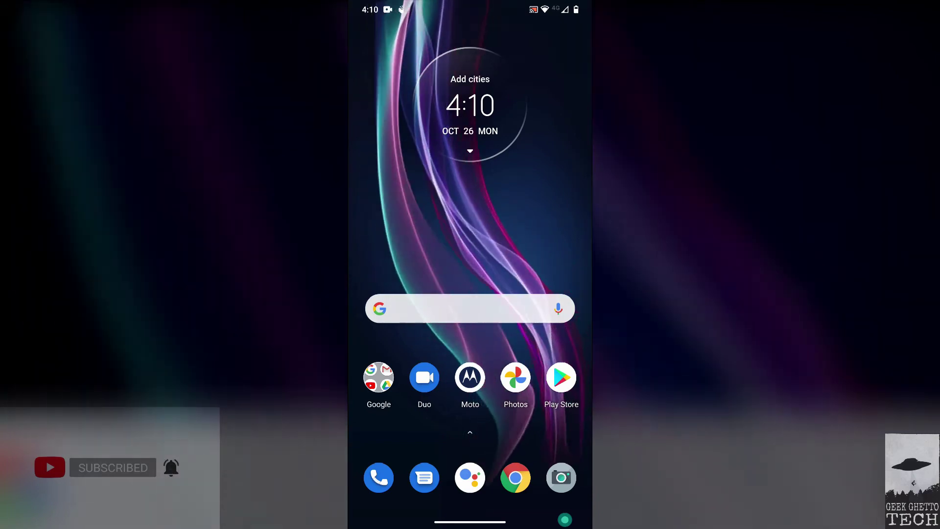
# - Browse the Guest home pages and app drawer, then launch Google Photos
pyautogui.moveTo(372, 244)
pyautogui.mouseDown()
pyautogui.moveTo(563, 245)
pyautogui.moveTo(372, 244)
pyautogui.mouseUp()
pyautogui.moveTo(563, 245)
pyautogui.mouseDown()
pyautogui.moveTo(372, 245)
pyautogui.moveTo(563, 244)
pyautogui.mouseUp()
pyautogui.moveTo(470, 441); pyautogui.dragTo(470, 147)
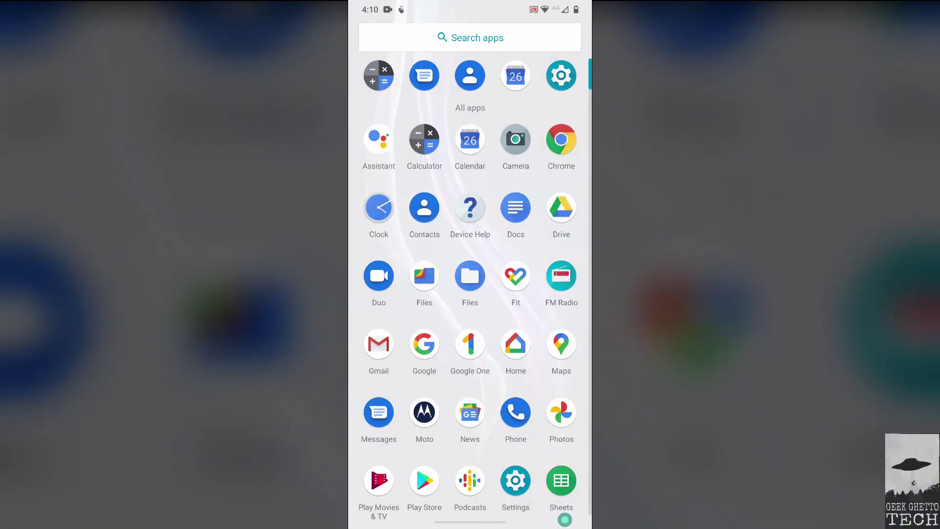
pyautogui.scroll(-2, 470, 294)
pyautogui.scroll(2, 470, 293)
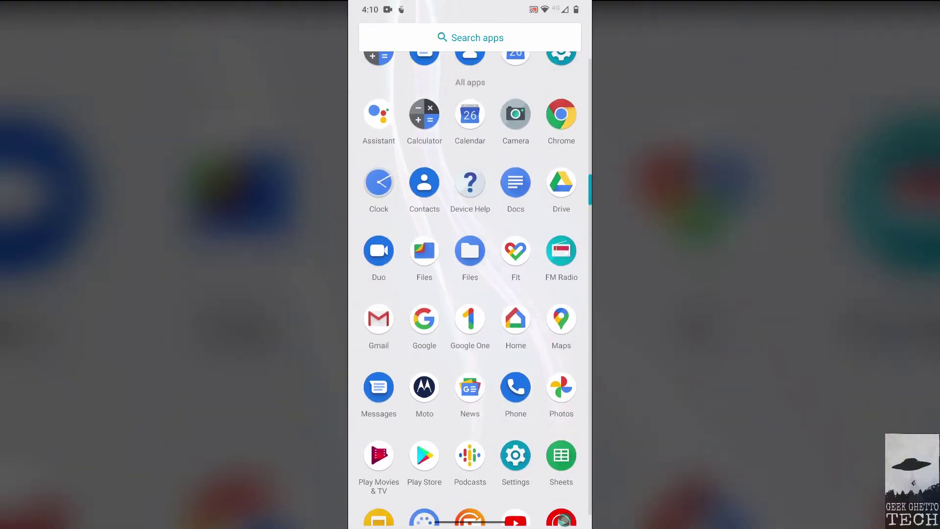
pyautogui.moveTo(470, 147); pyautogui.dragTo(470, 441)
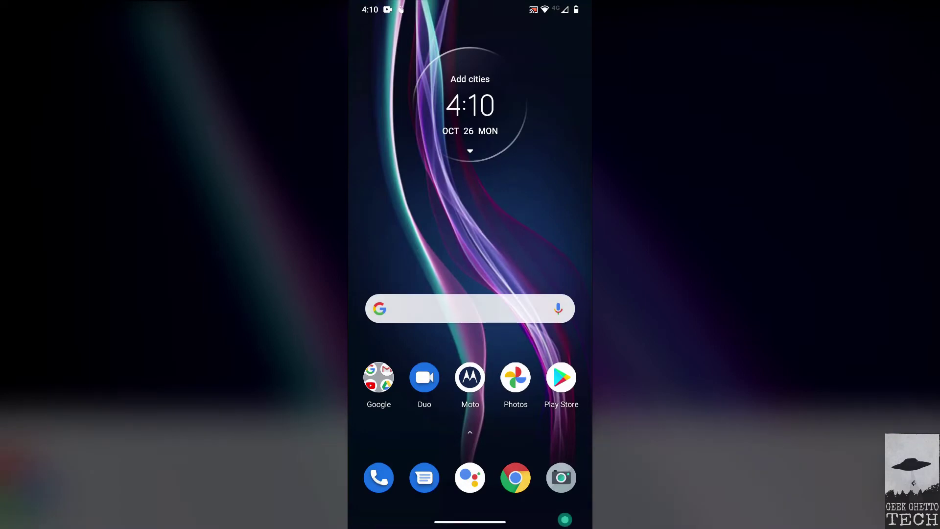
pyautogui.click(515, 377)
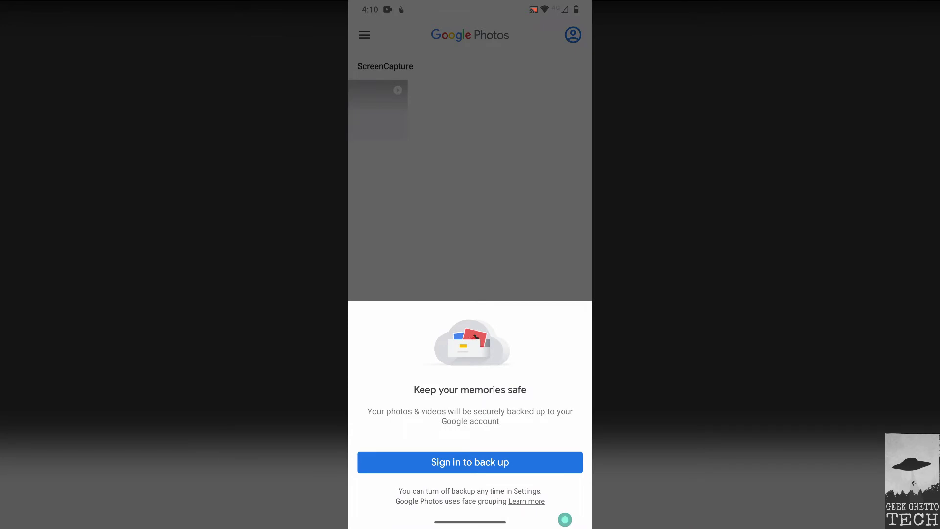
# - Exit Google Photos and dismiss the Messages 'not allowed' dialog to reach the Guest home screen
pyautogui.moveTo(470, 522); pyautogui.dragTo(470, 318)
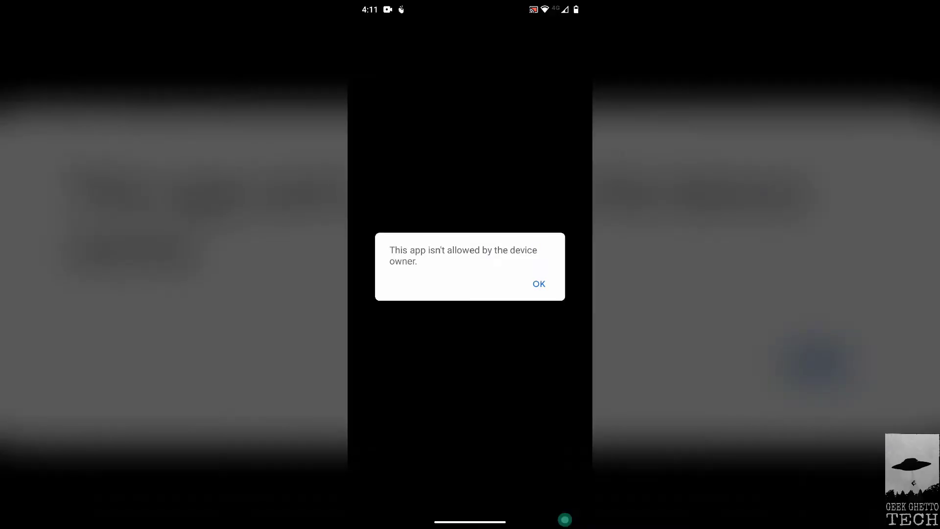
pyautogui.click(539, 284)
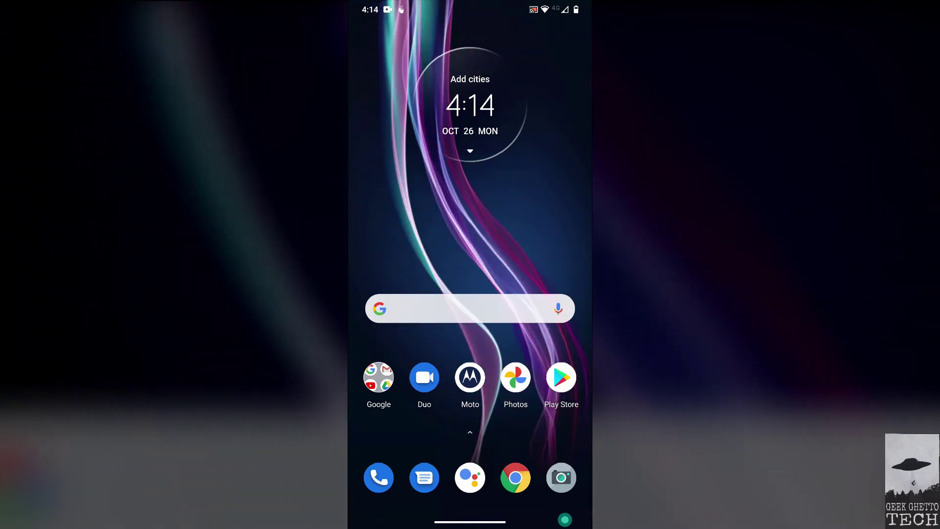
# - Remove the guest session from the quick-settings user menu, returning to the owner's PIN lock screen
pyautogui.moveTo(470, 3); pyautogui.dragTo(471, 343)
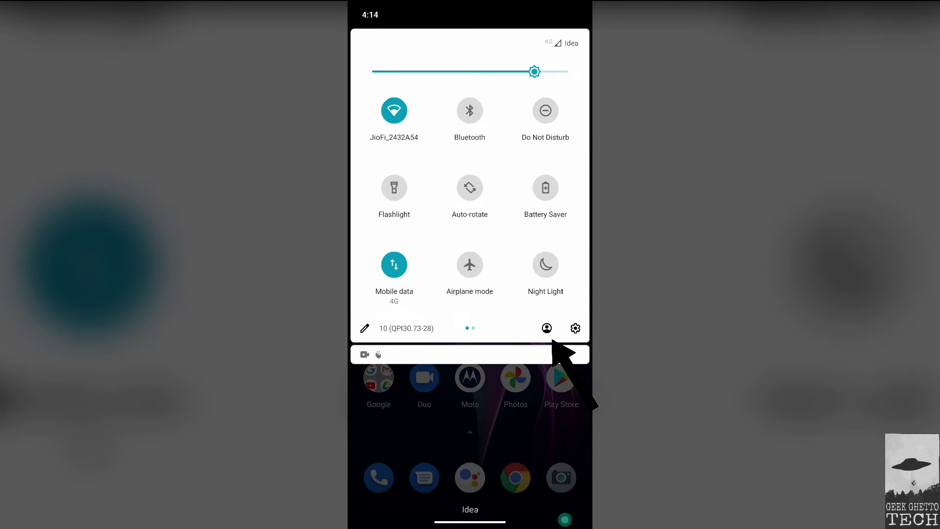
pyautogui.click(547, 328)
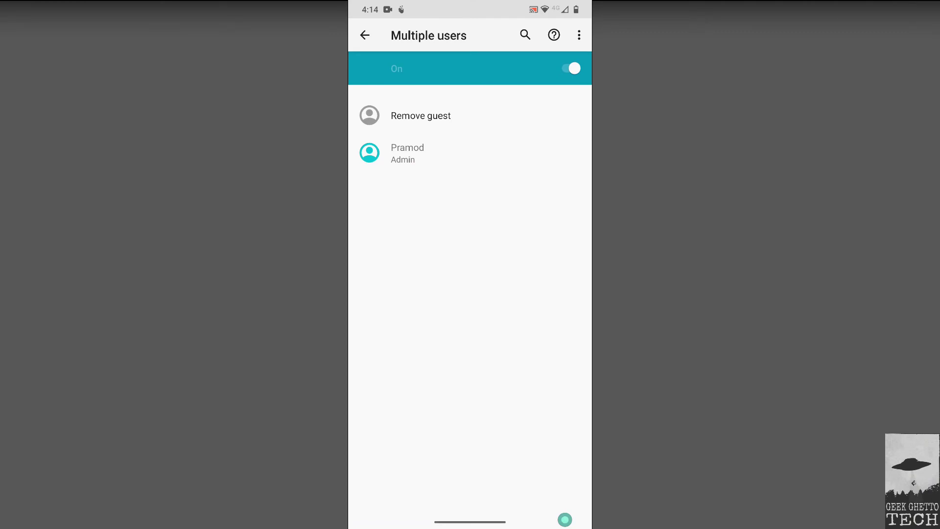
pyautogui.click(421, 116)
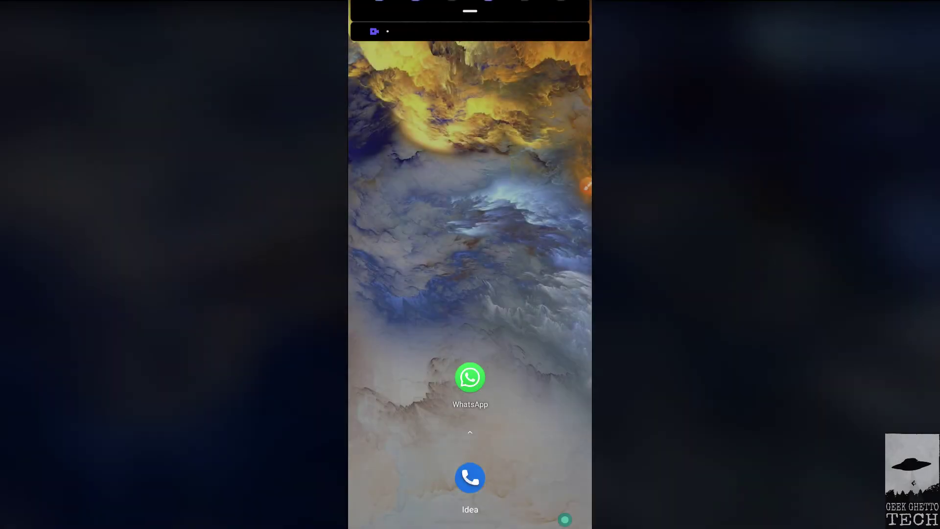
# - On the owner profile, expand full quick settings and bring up the list of users
pyautogui.moveTo(470, 5); pyautogui.dragTo(470, 245)
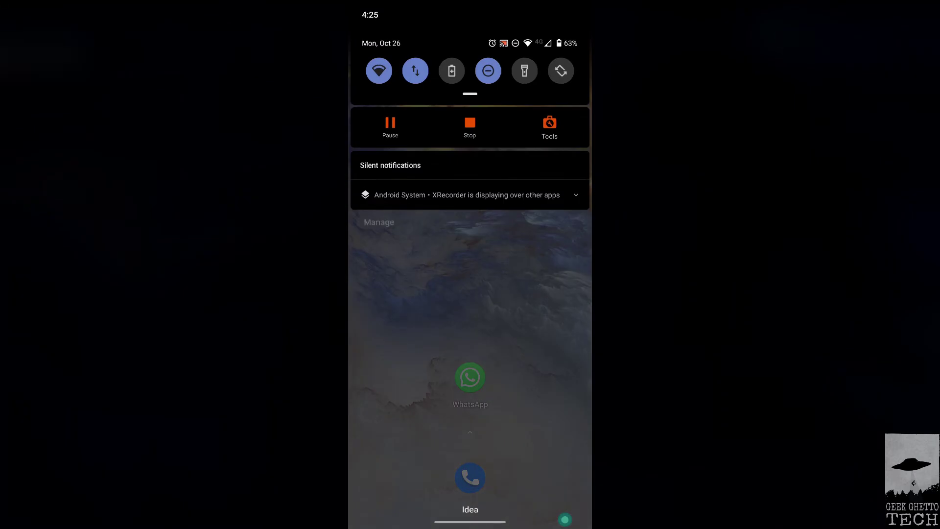
pyautogui.moveTo(470, 98); pyautogui.dragTo(470, 343)
pyautogui.click(548, 329)
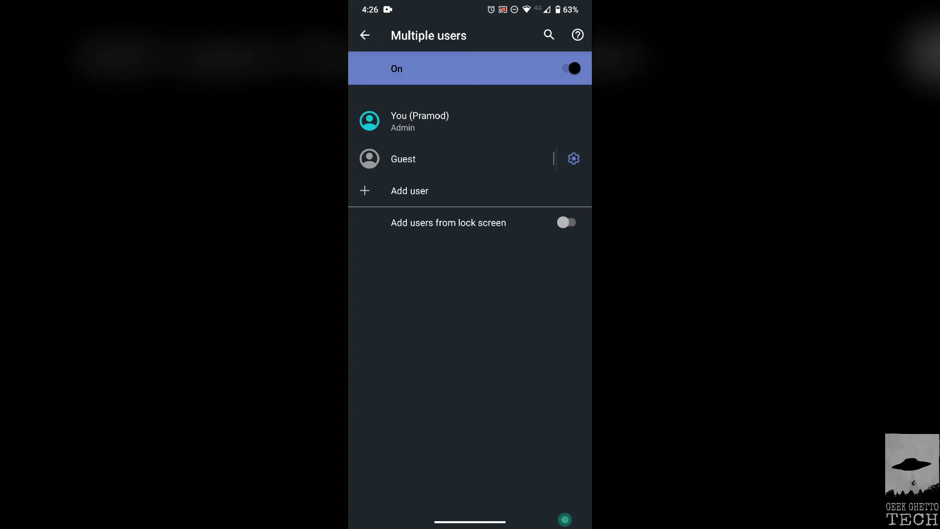
# - Leave Multiple users settings for the owner's home screen
pyautogui.moveTo(470, 522); pyautogui.dragTo(470, 294)
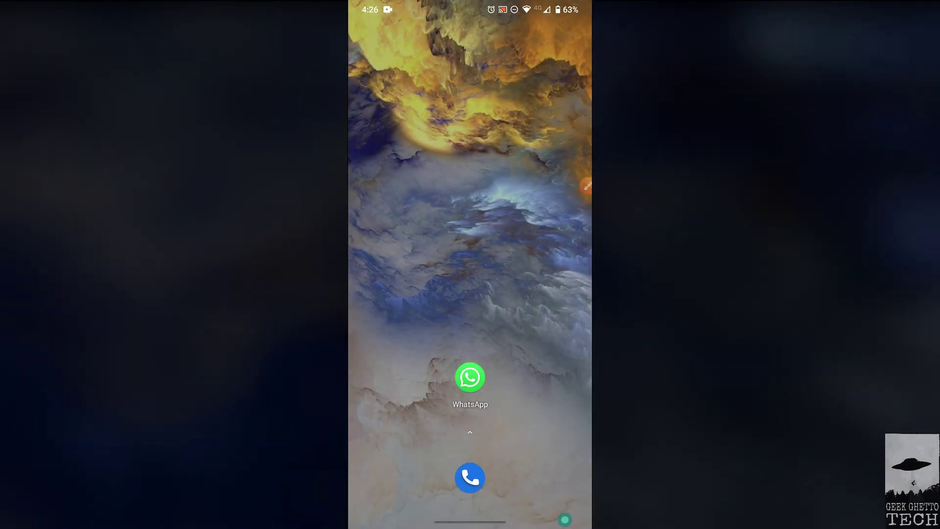